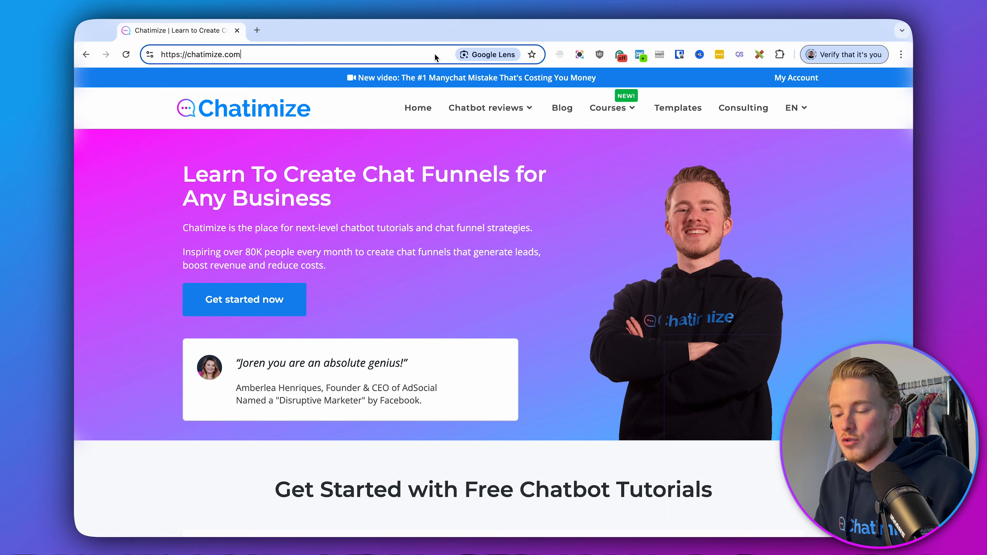
Open chatimize.com/mc/ and start a Manychat sign-up for the WhatsApp channel.
{"action": "type", "text": "/mc/"}
{"action": "key", "text": "Return"}
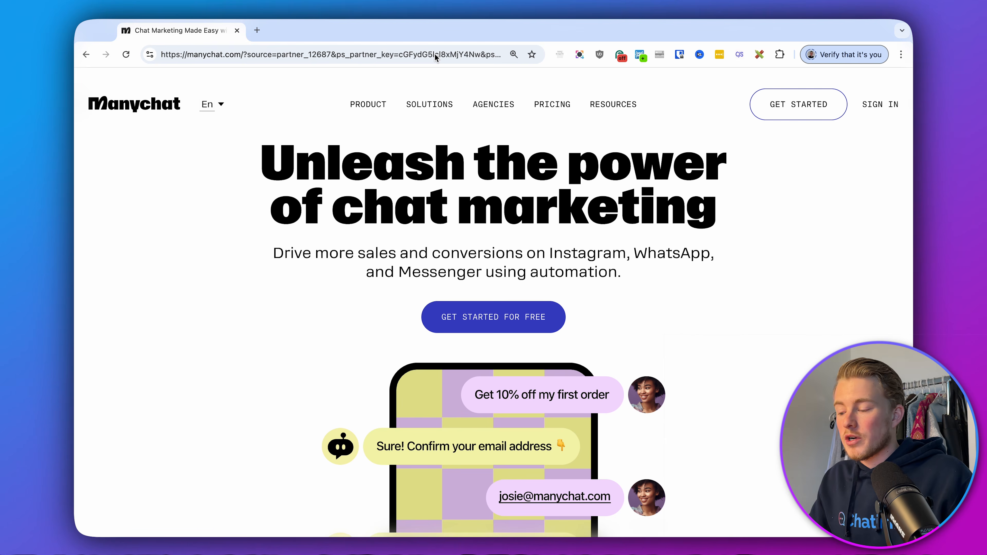
{"action": "left_click", "coordinate": [773, 115]}
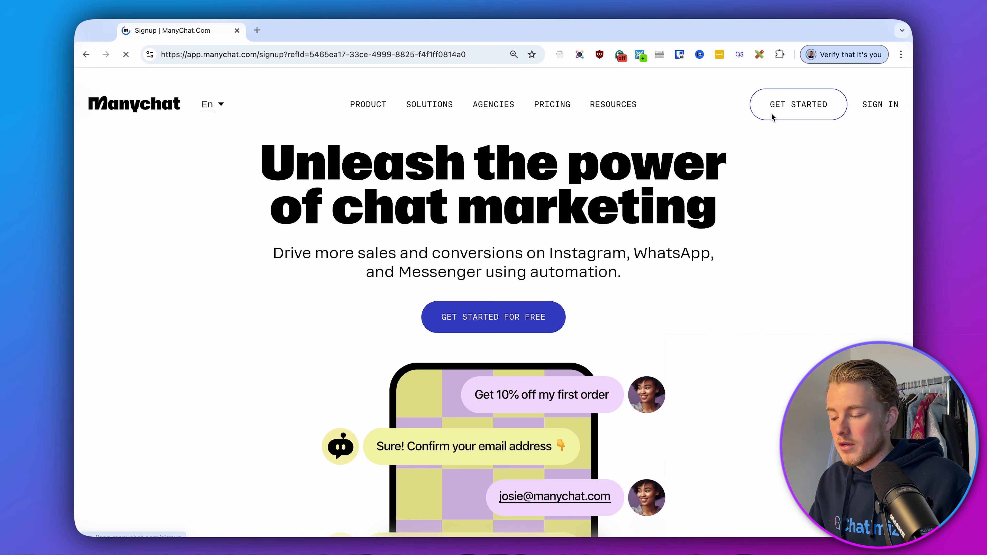
{"action": "left_click", "coordinate": [643, 345]}
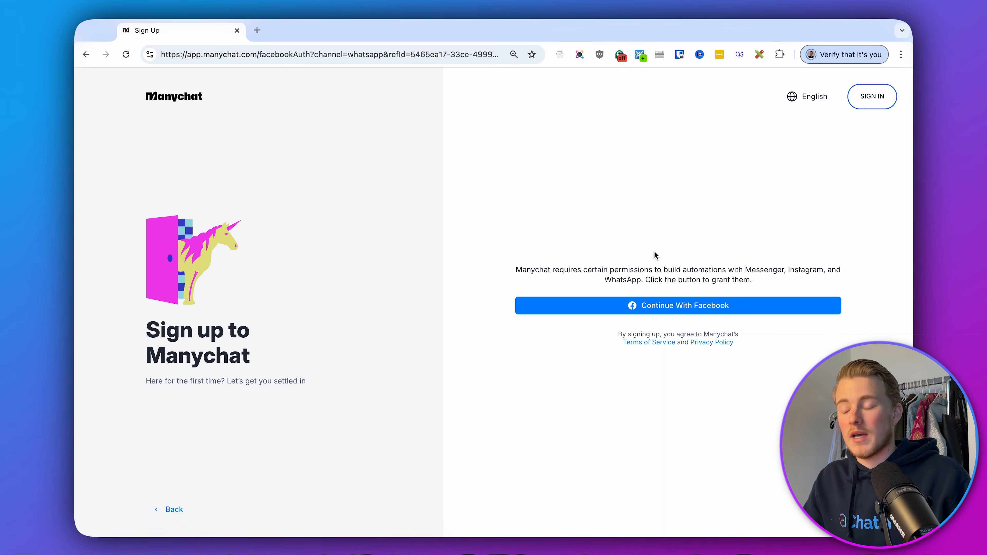
Switch to signing in to Manychat and log in with the previously linked Facebook account.
{"action": "left_click", "coordinate": [872, 97]}
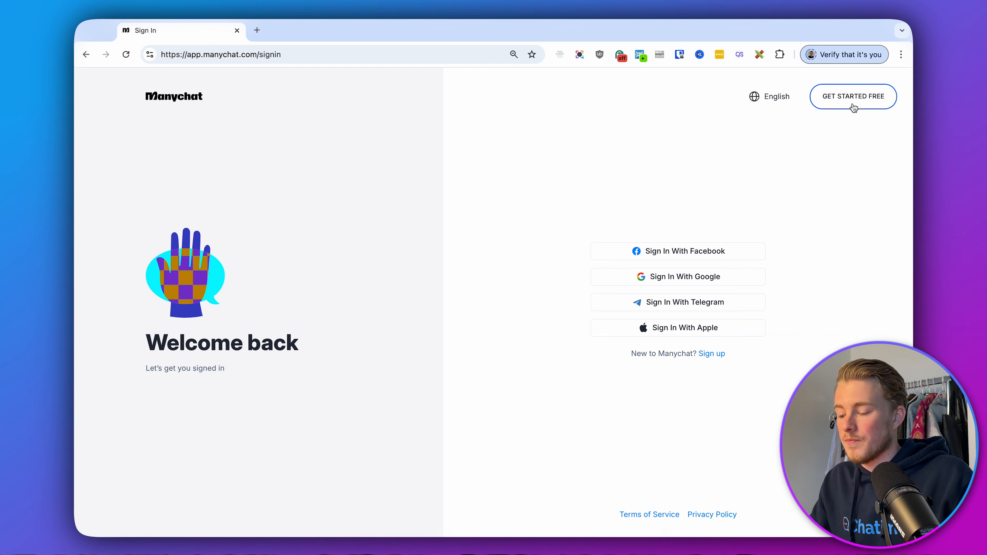
{"action": "left_click", "coordinate": [662, 252]}
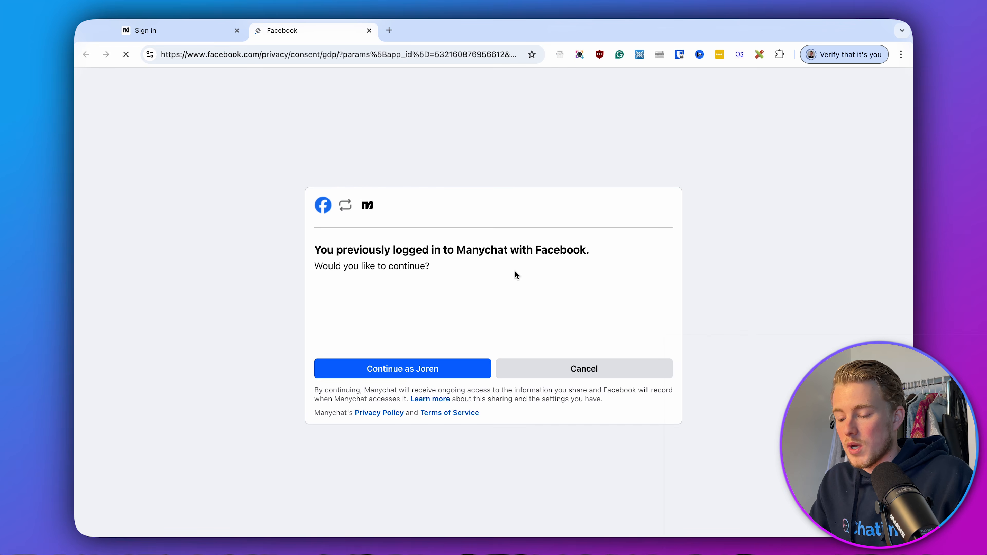
{"action": "left_click", "coordinate": [429, 371]}
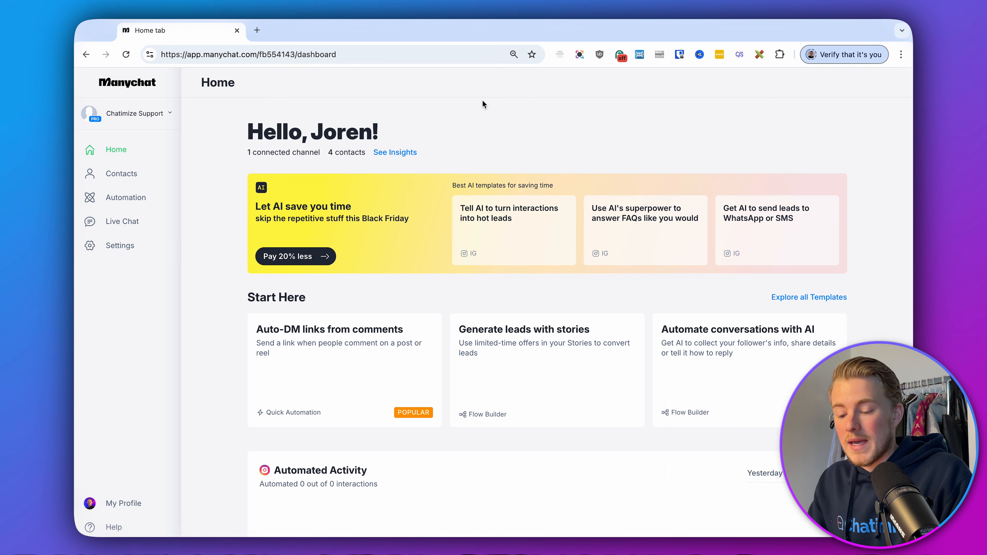
Open the WhatsApp channel settings in Manychat and start connecting WhatsApp.
{"action": "left_click", "coordinate": [114, 251]}
{"action": "left_click", "coordinate": [228, 380]}
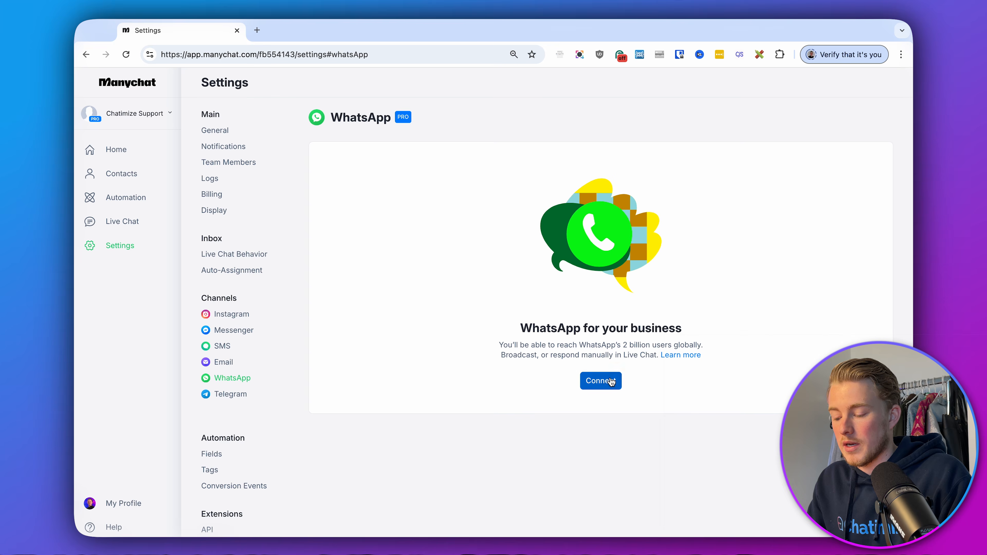
{"action": "left_click", "coordinate": [599, 380]}
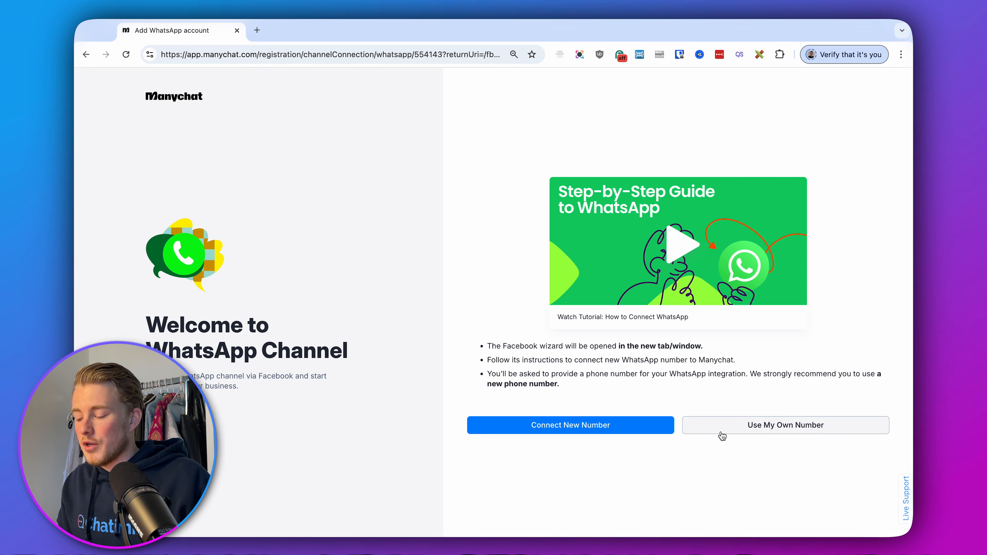
Choose to use your own number, continue with the current Facebook account and accept sharing WhatsApp and billing permissions with Manychat.
{"action": "left_click", "coordinate": [722, 434]}
{"action": "left_click", "coordinate": [739, 375]}
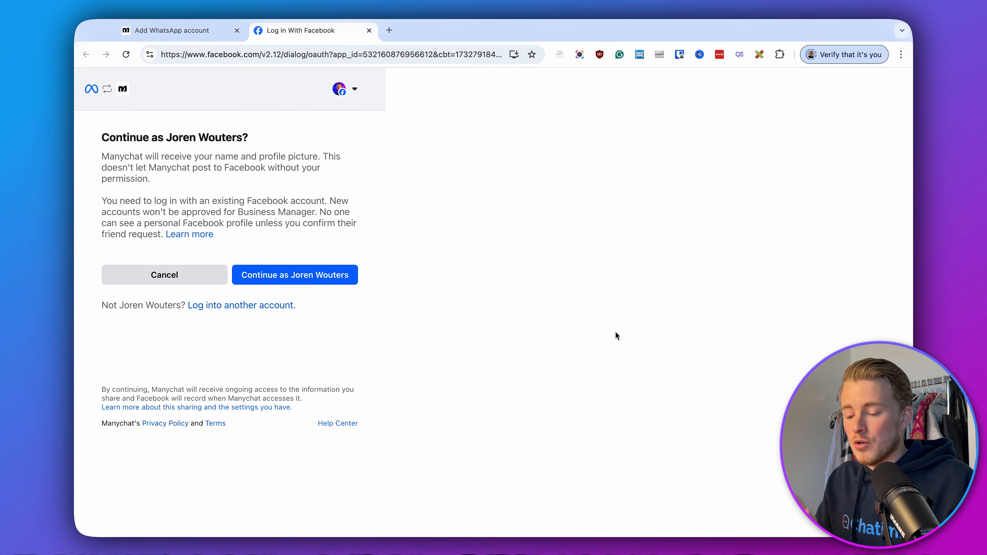
{"action": "left_click", "coordinate": [319, 274]}
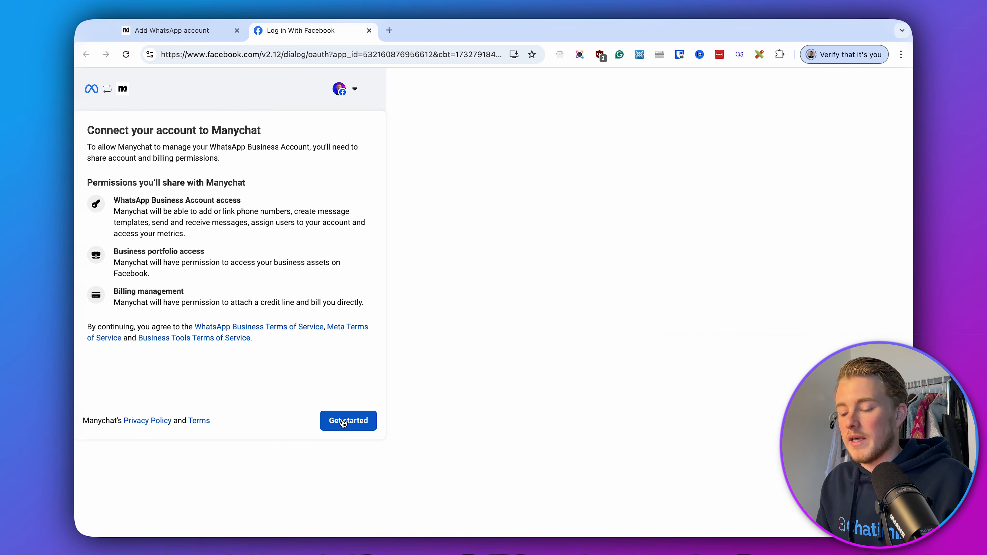
{"action": "left_click", "coordinate": [343, 422]}
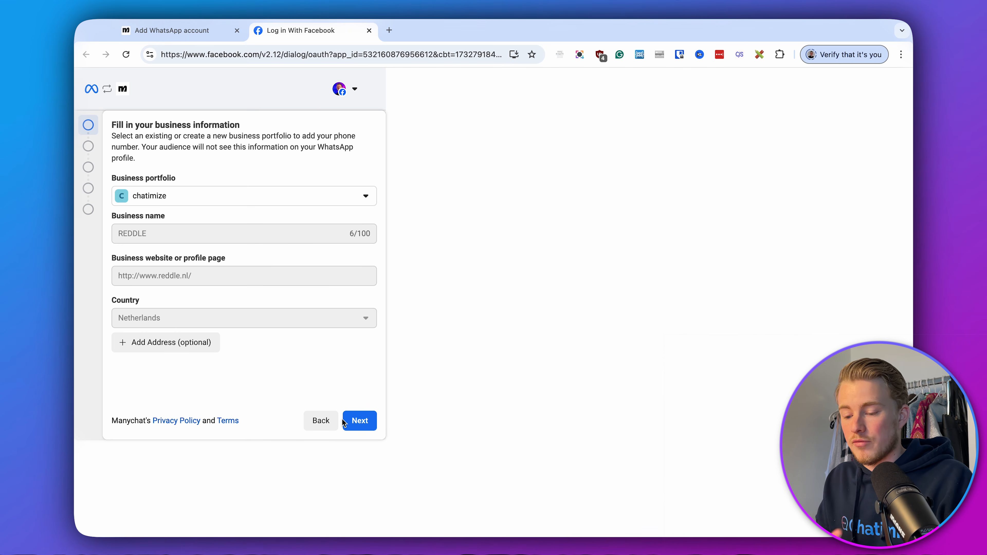
Review the available business portfolios and continue with the chatimize portfolio.
{"action": "left_click", "coordinate": [350, 202]}
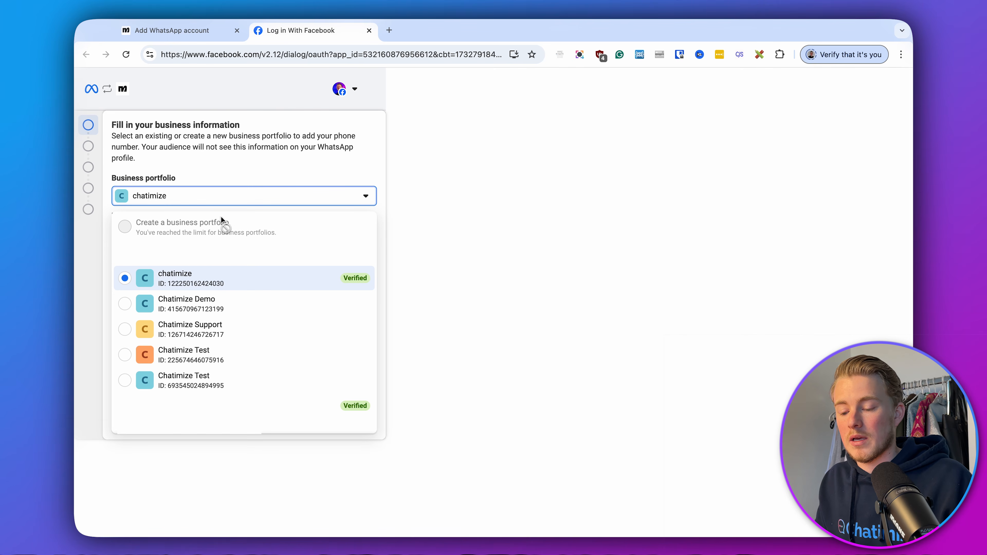
{"action": "left_click", "coordinate": [255, 156]}
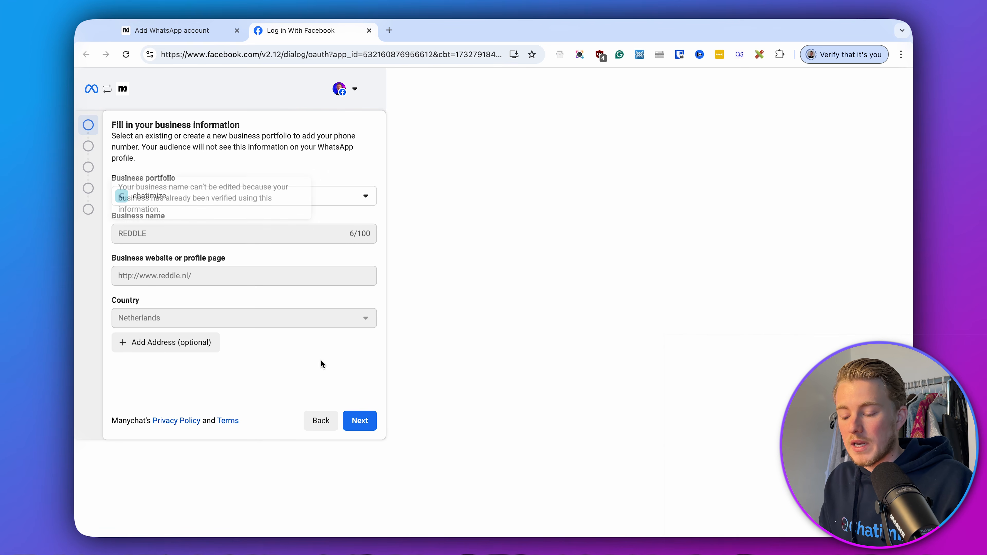
{"action": "left_click", "coordinate": [369, 426]}
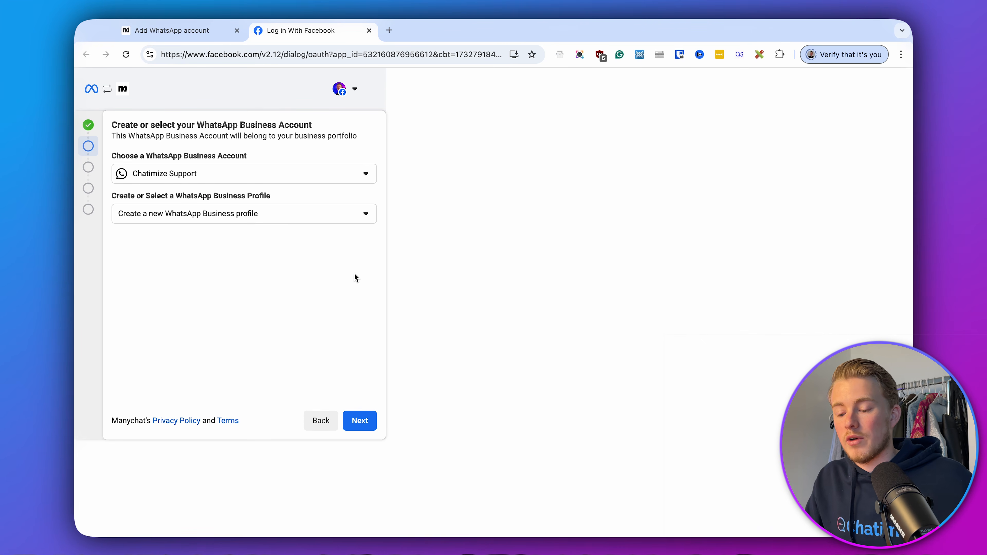
Choose to create a new WhatsApp Business Account with a new business profile and continue.
{"action": "left_click", "coordinate": [309, 177]}
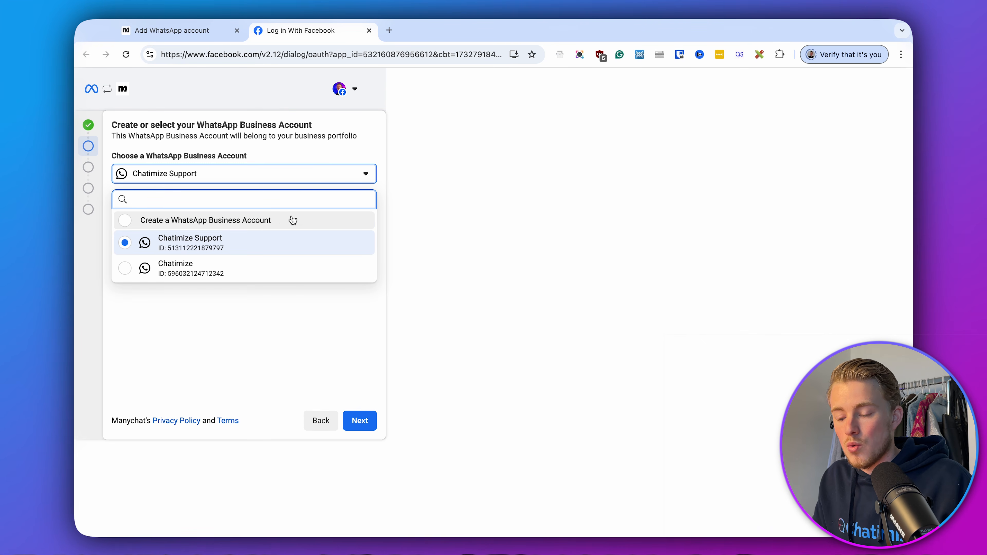
{"action": "left_click", "coordinate": [284, 222]}
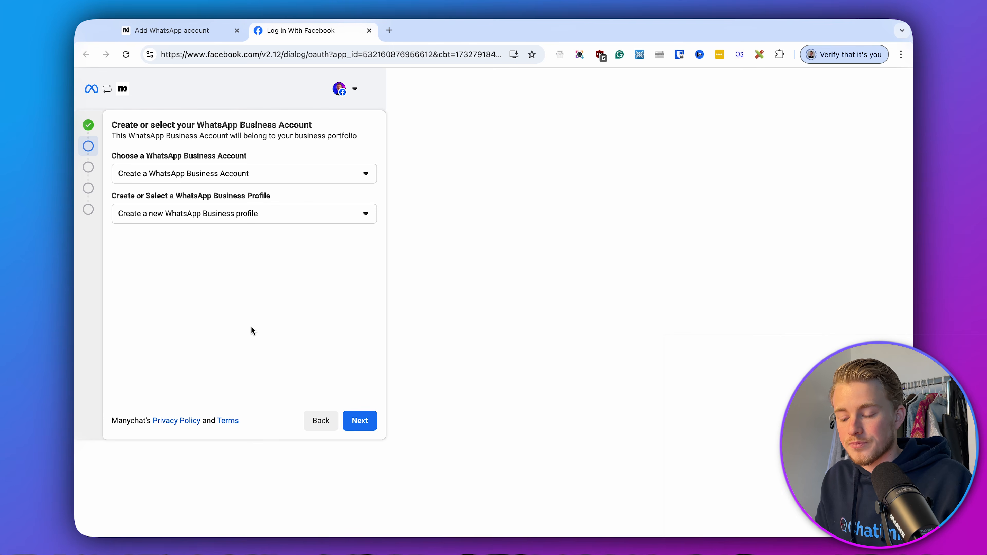
{"action": "left_click", "coordinate": [365, 416]}
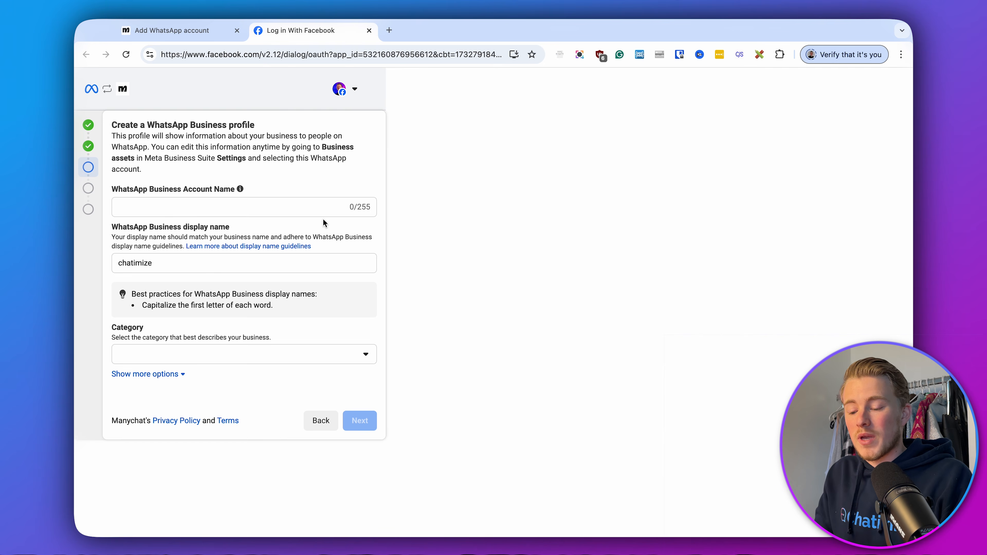
Enter Chatimize Support as both the WhatsApp Business account name and display name, and set the category to Education.
{"action": "left_click", "coordinate": [316, 206]}
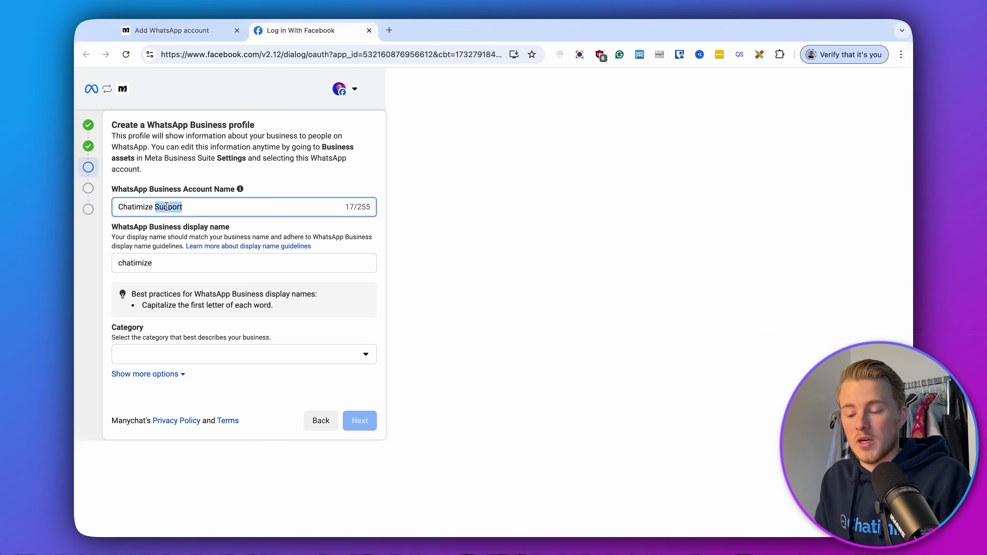
{"action": "double_click", "coordinate": [185, 263]}
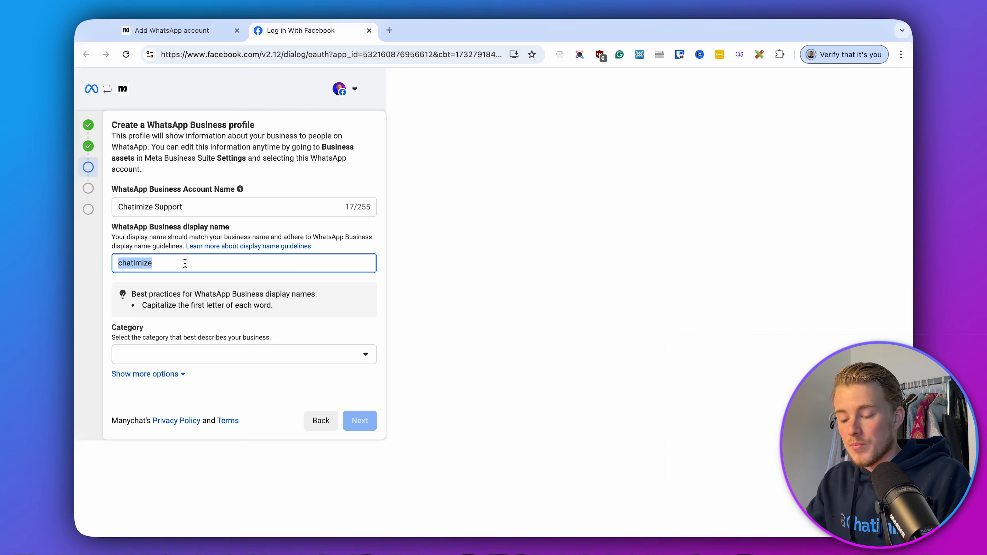
{"action": "type", "text": "Chatimize Support"}
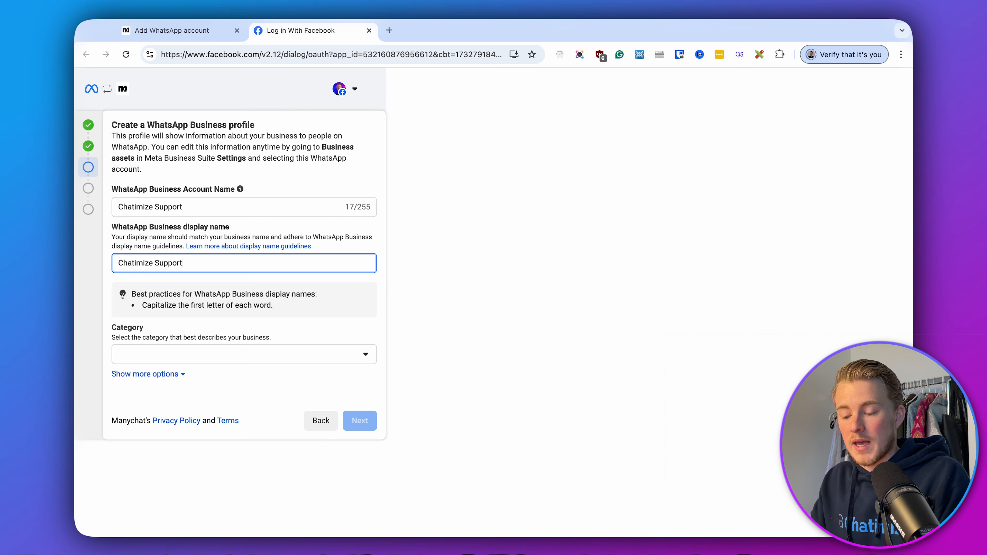
{"action": "left_click", "coordinate": [388, 283]}
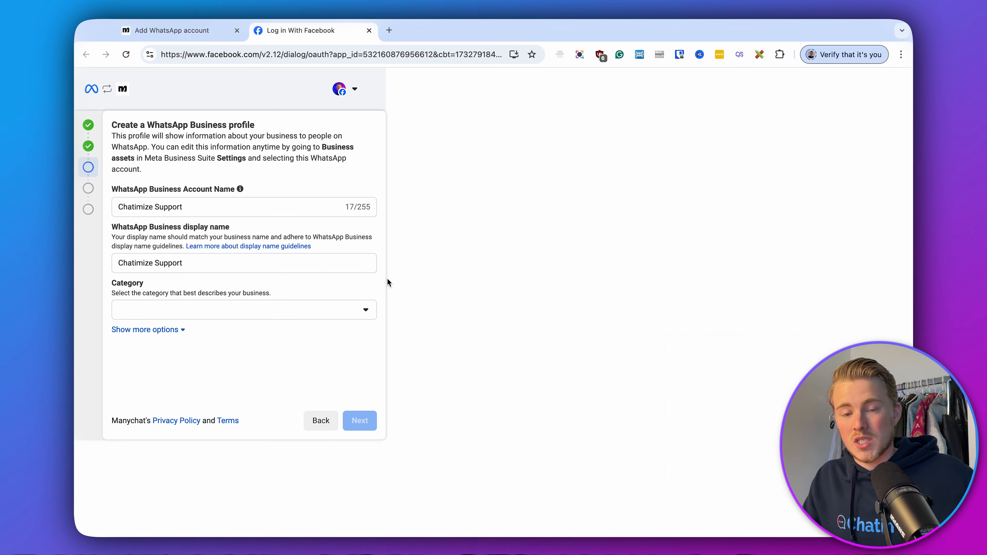
{"action": "left_click", "coordinate": [263, 316]}
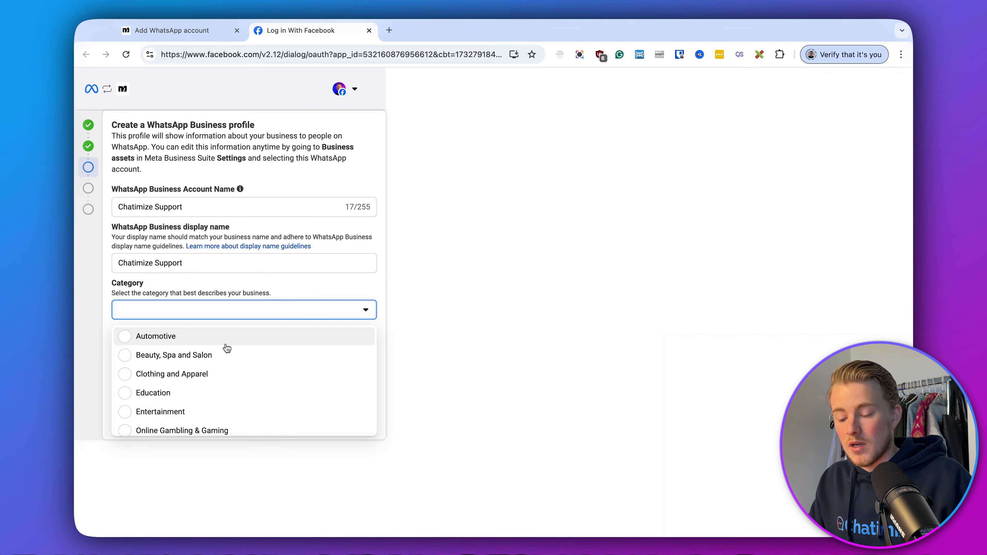
{"action": "left_click", "coordinate": [155, 396]}
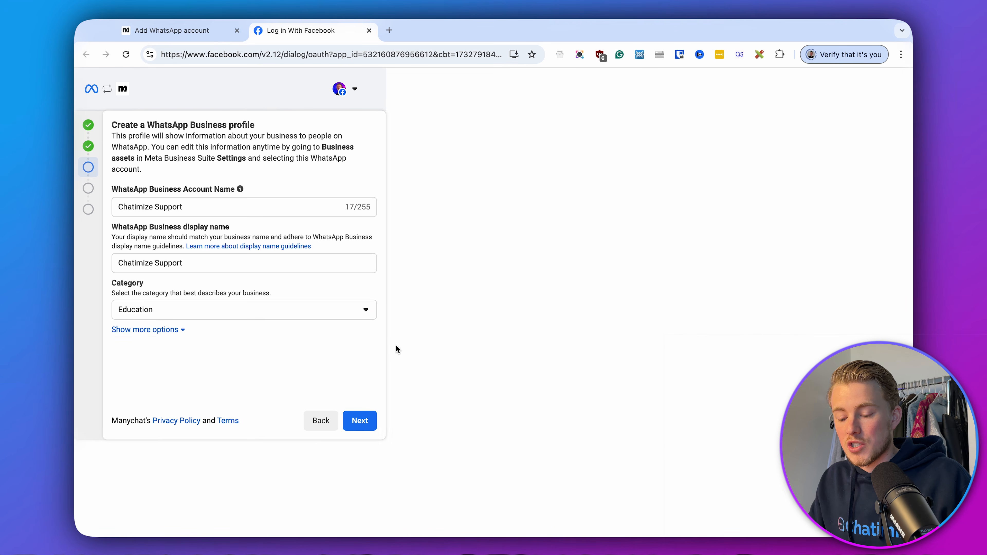
Review the optional timezone, description and website settings, and submit the WhatsApp Business profile.
{"action": "left_click", "coordinate": [160, 330]}
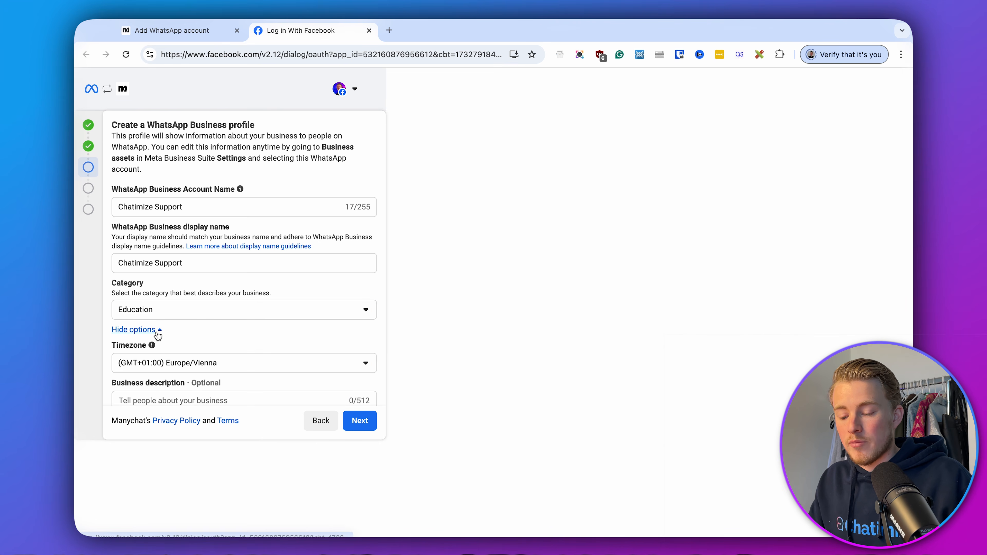
{"action": "scroll", "coordinate": [186, 330], "scroll_direction": "down", "scroll_amount": 2}
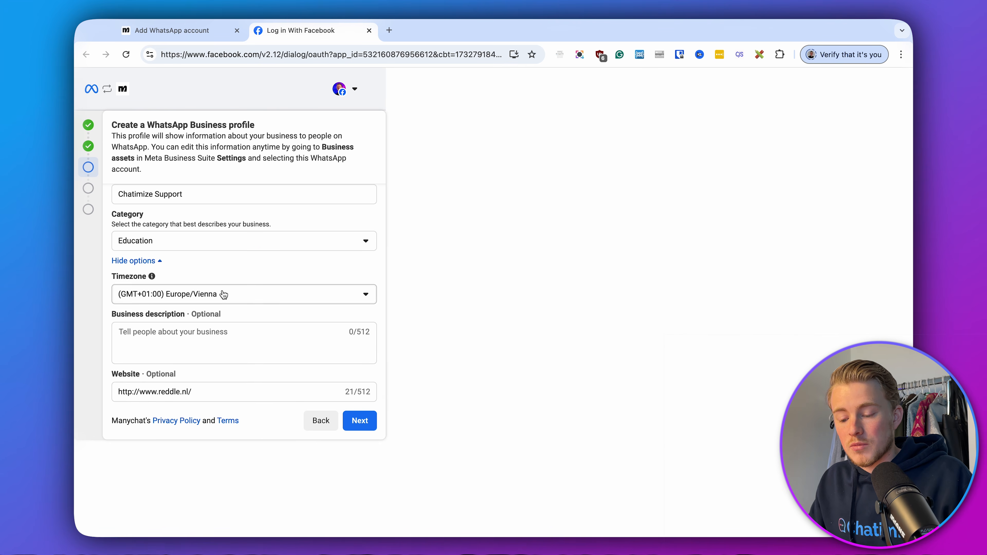
{"action": "left_click", "coordinate": [206, 392]}
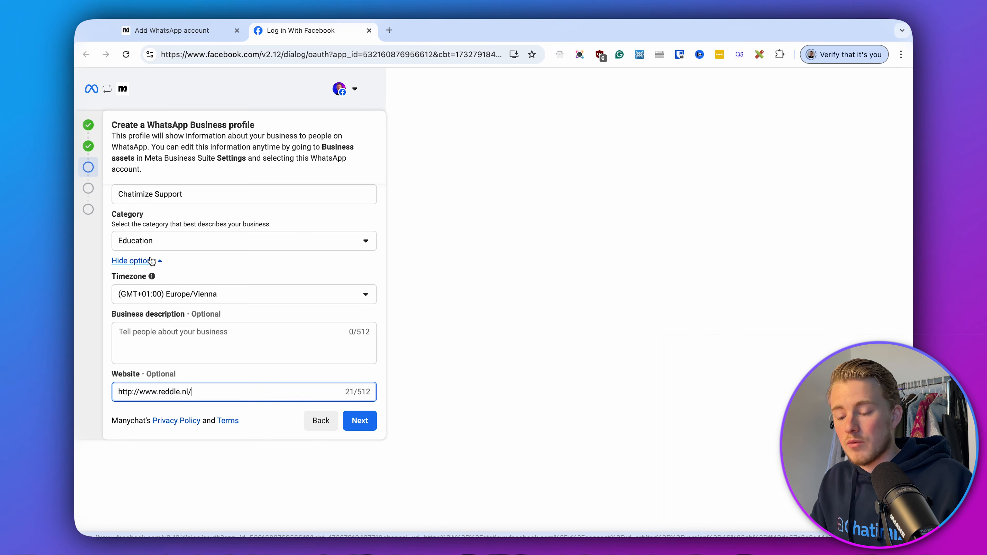
{"action": "left_click", "coordinate": [149, 259]}
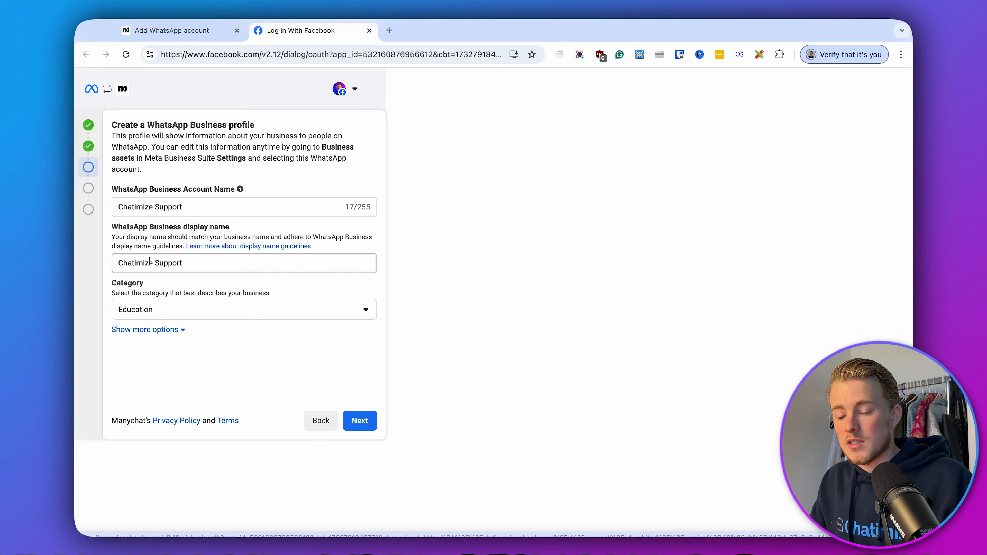
{"action": "left_click", "coordinate": [352, 422]}
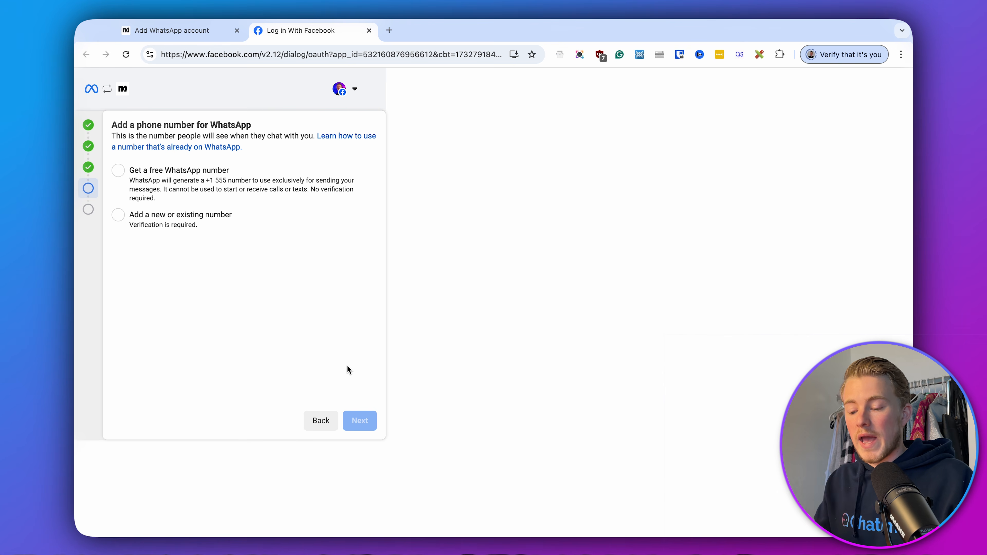
Add a new or existing number with the Netherlands +31 country code, enter the phone number and submit it for text message verification.
{"action": "left_click", "coordinate": [176, 231]}
{"action": "left_click", "coordinate": [155, 257]}
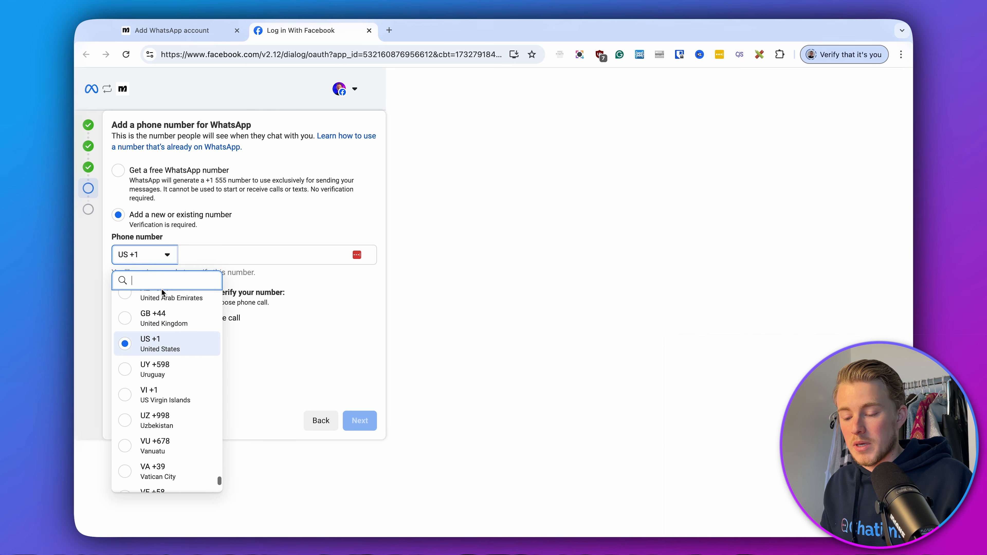
{"action": "type", "text": "ne"}
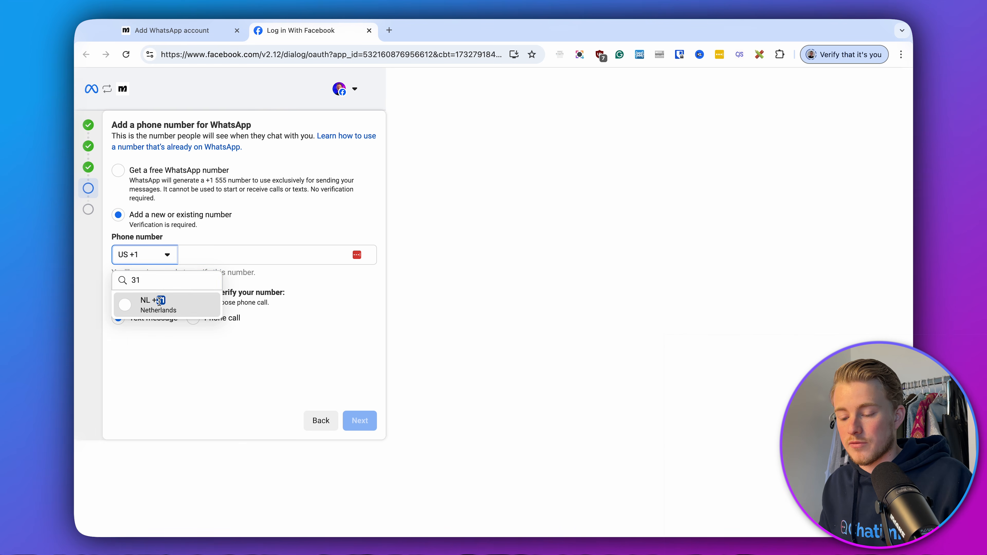
{"action": "left_click", "coordinate": [160, 303]}
{"action": "left_click", "coordinate": [222, 254]}
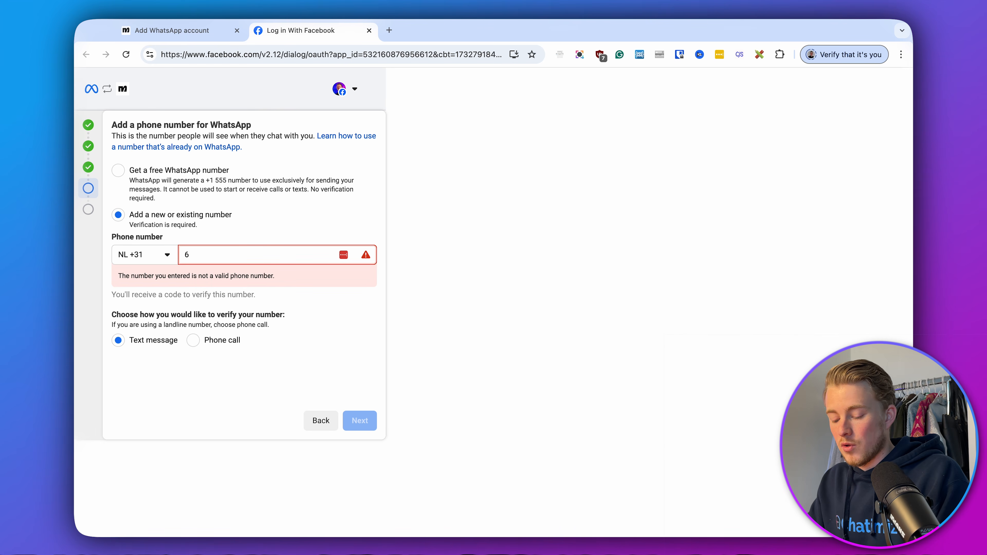
{"action": "type", "text": "612345678"}
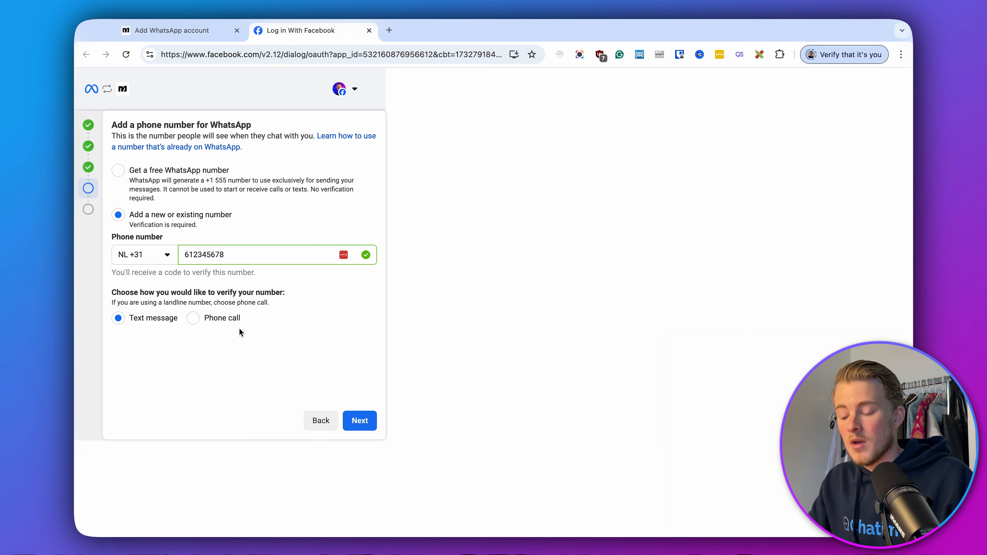
{"action": "left_click", "coordinate": [370, 418]}
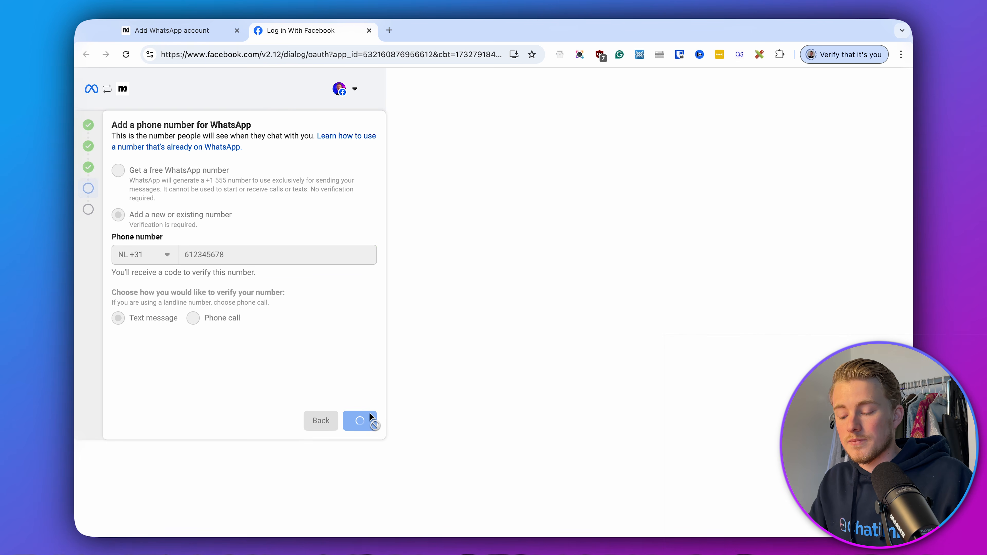